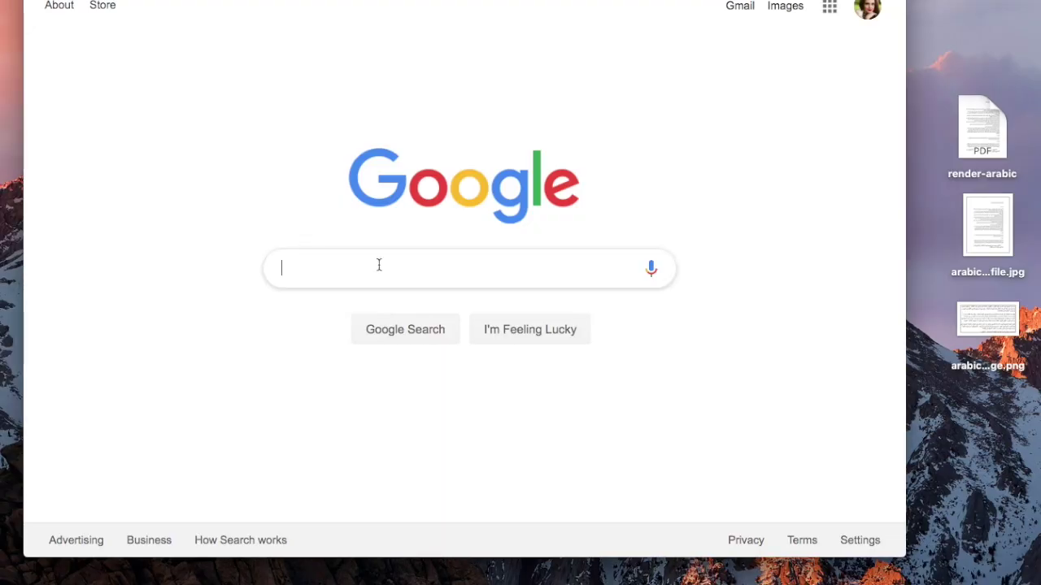
Search Google for 'convertio ocr arabic' and open Convertio's Arabic OCR (Online & Free) page
text(convertio ocr arabic)
key(Return)
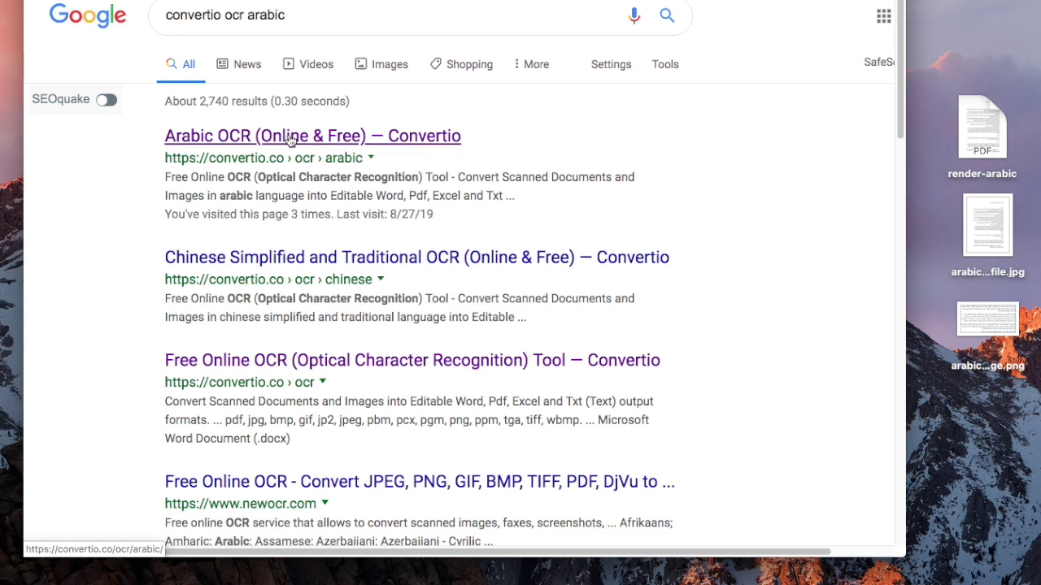
click(289, 140)
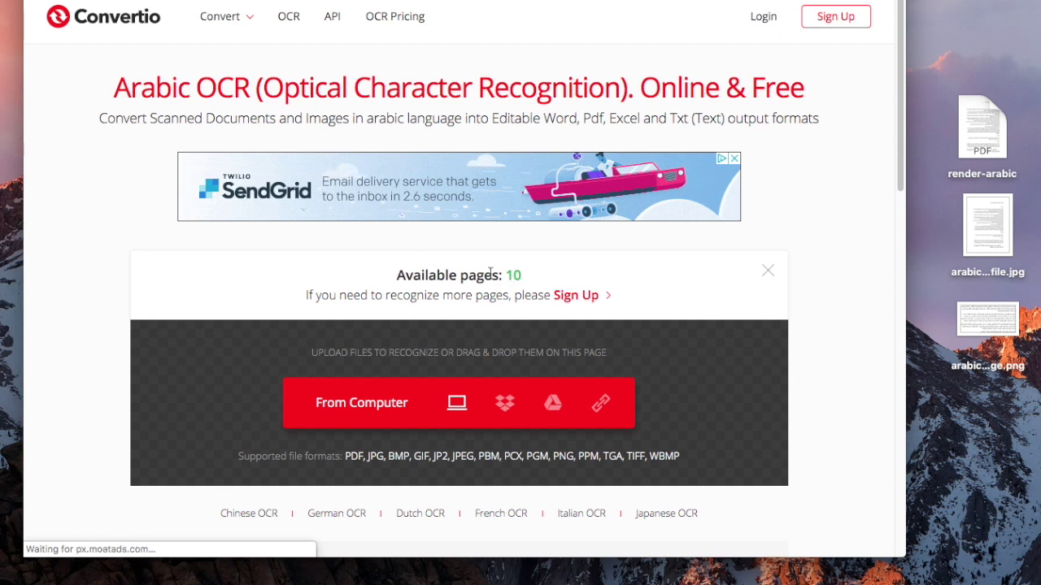
Drop render-arabic.pdf and arabic-test-file.jpg from the desktop into Convertio's upload area
scroll(493, 273, down, 2)
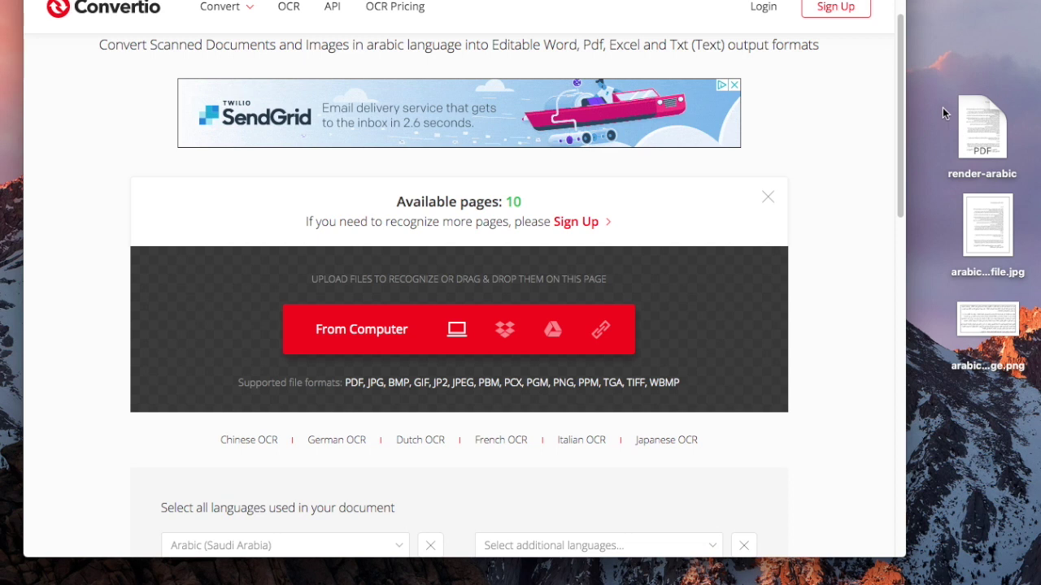
drag(942, 108, 1006, 244)
mouse_move(972, 142)
mouse_down()
mouse_move(895, 179)
mouse_move(478, 264)
mouse_up()
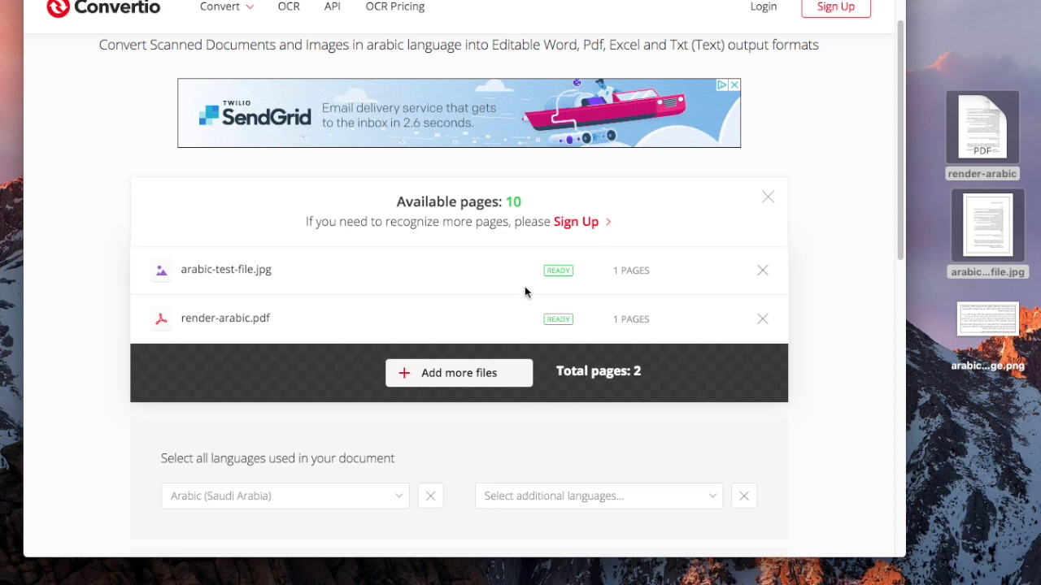
scroll(525, 291, down, 1)
scroll(525, 292, down, 1)
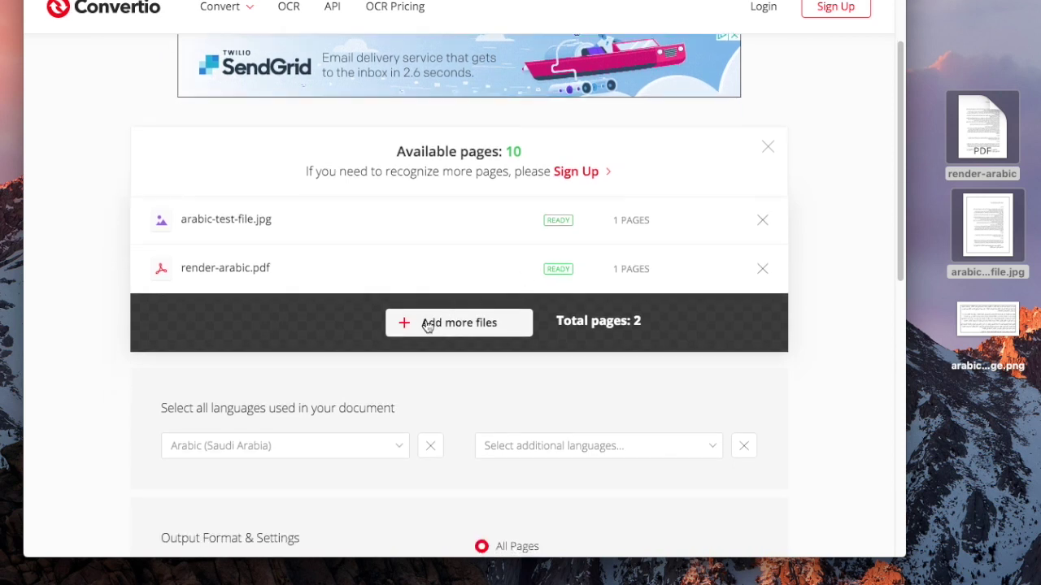
scroll(439, 382, down, 1)
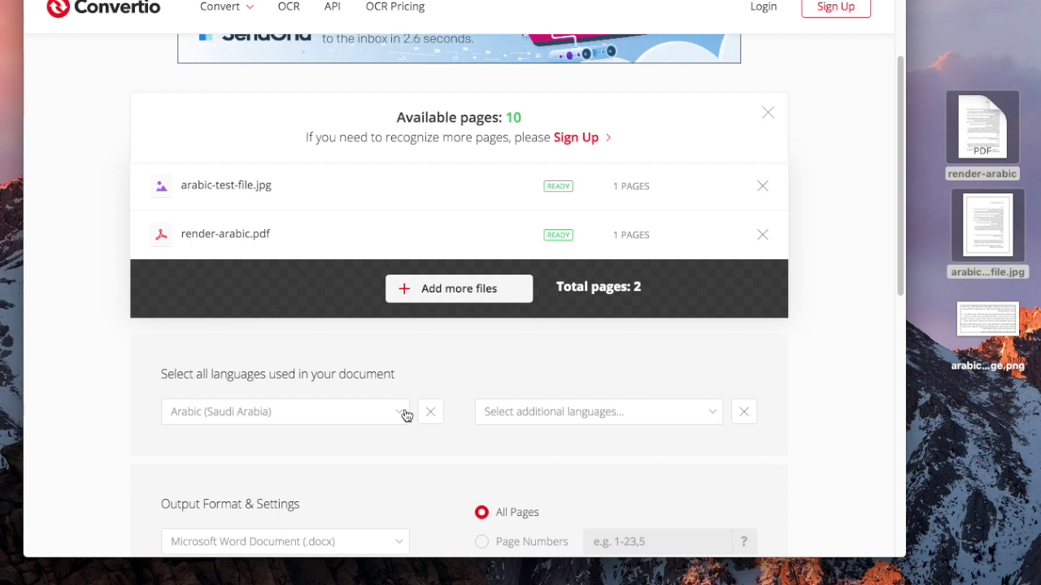
scroll(386, 399, down, 2)
scroll(385, 399, down, 3)
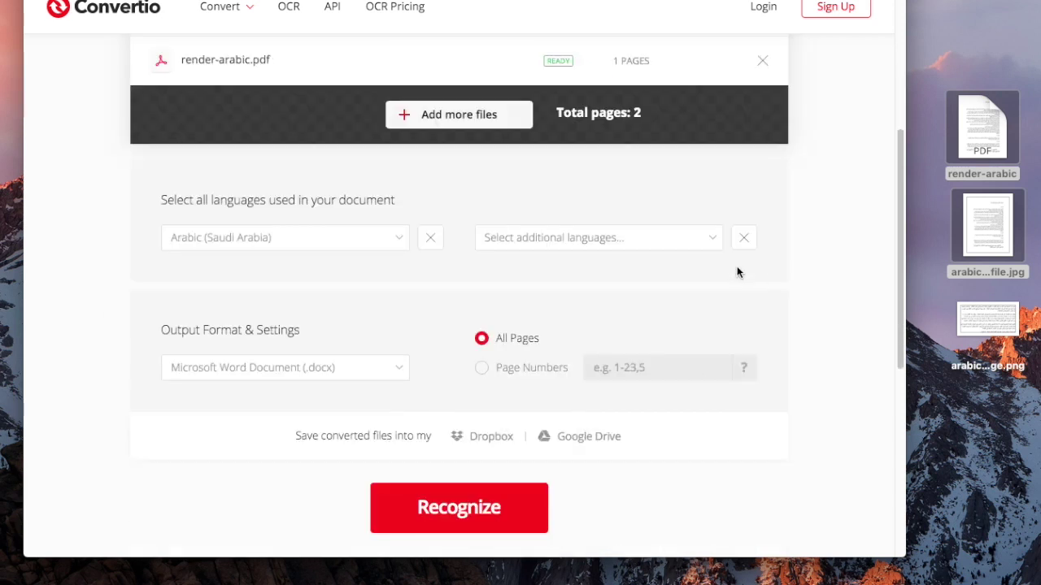
click(709, 238)
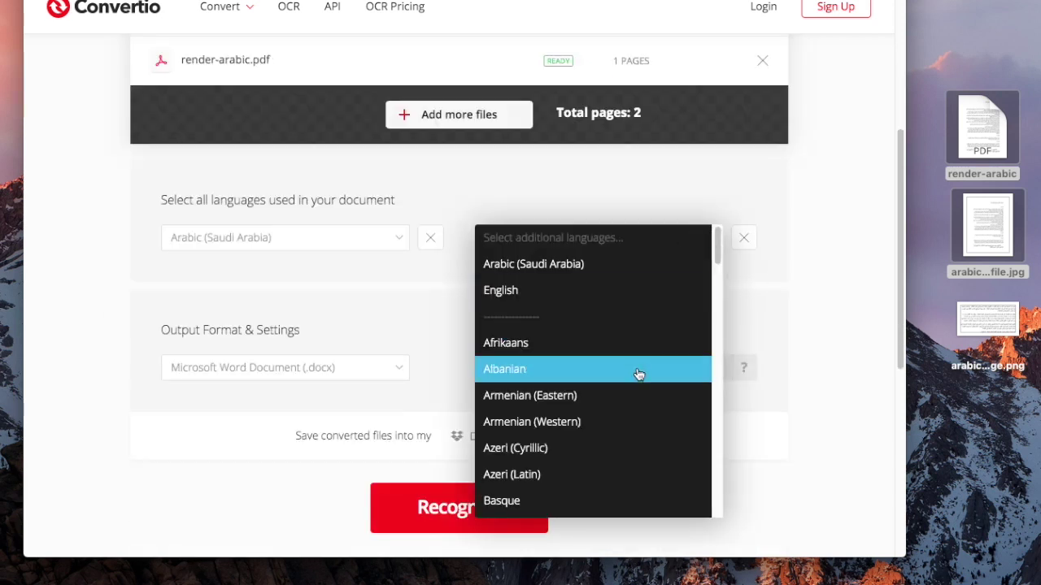
click(776, 301)
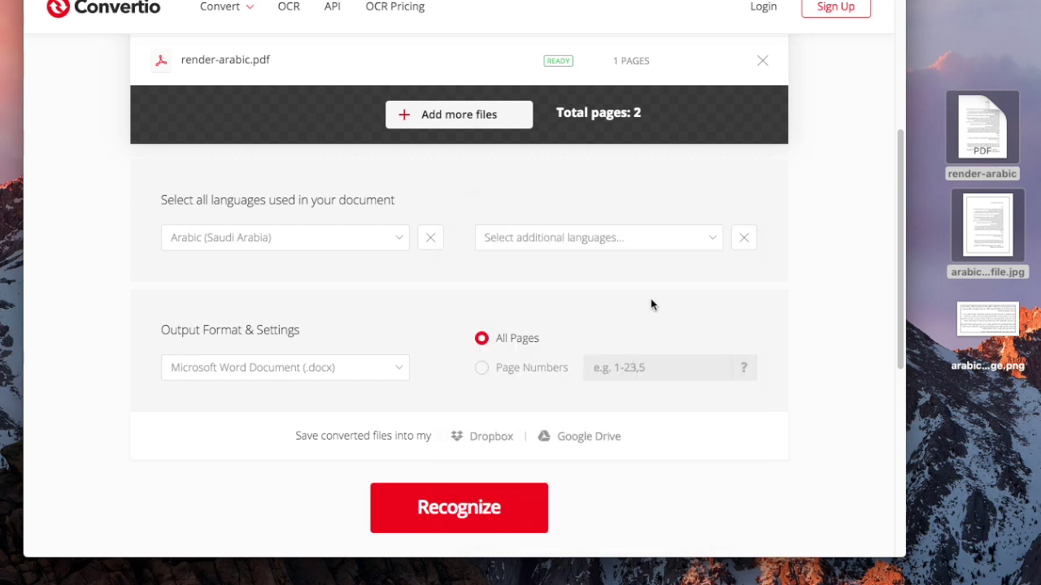
scroll(389, 300, down, 1)
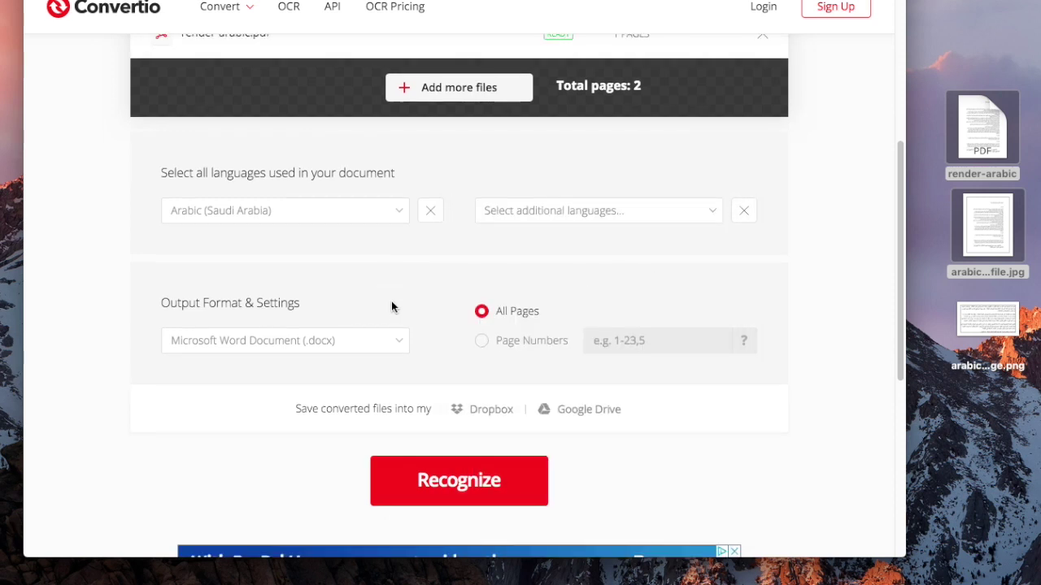
click(398, 345)
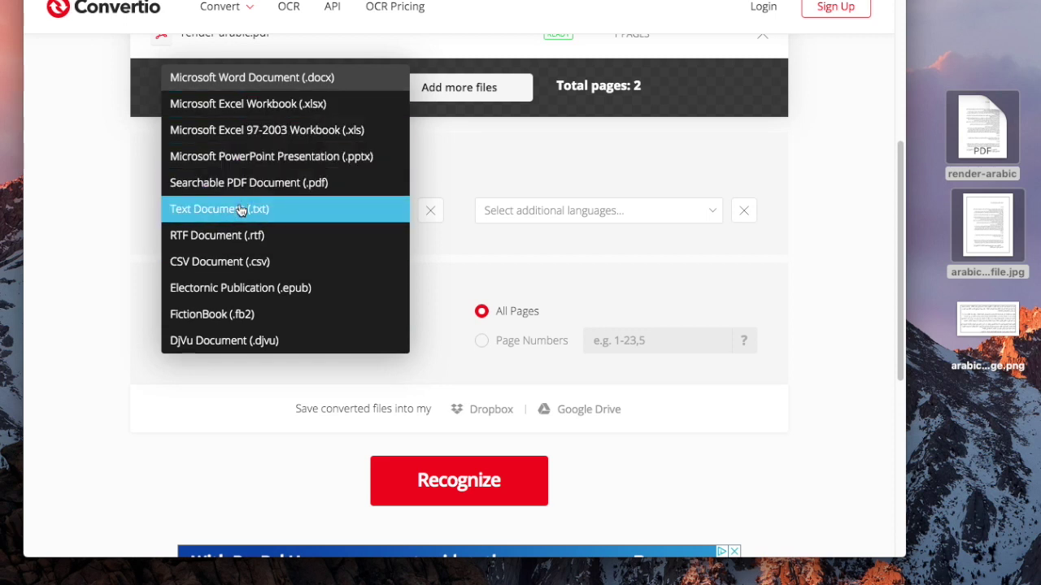
click(279, 84)
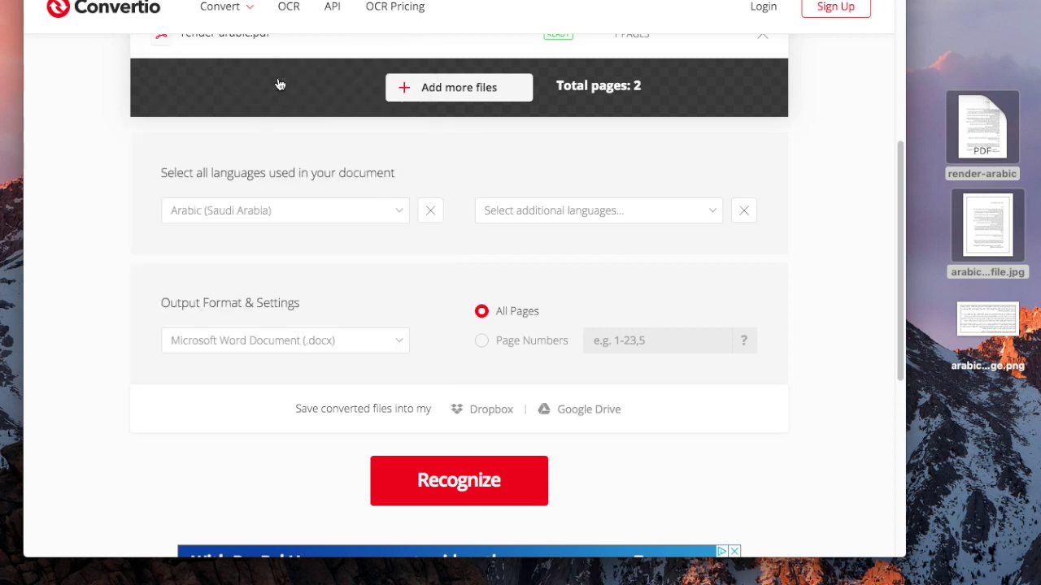
click(481, 342)
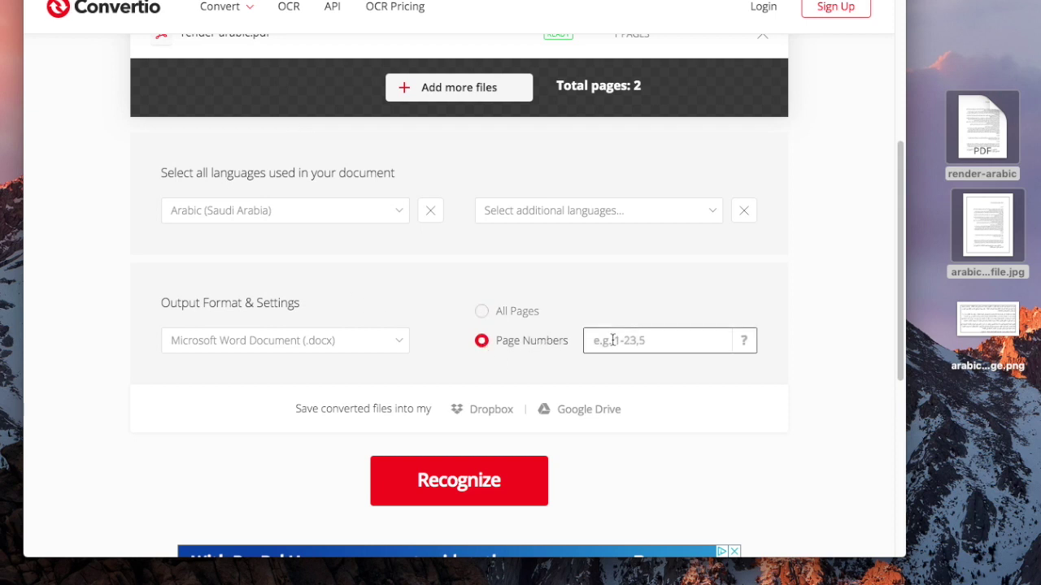
click(505, 351)
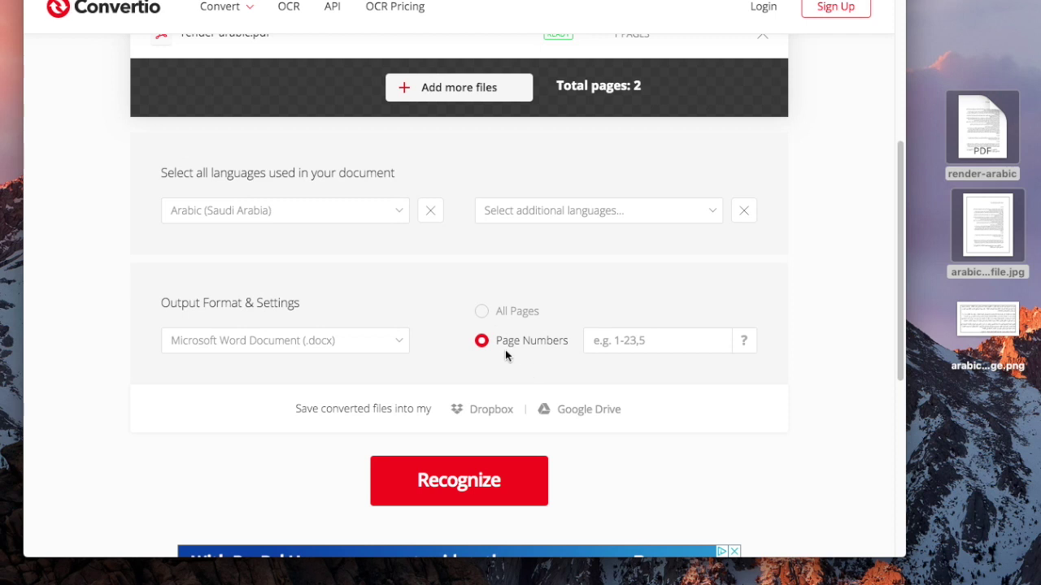
click(482, 312)
scroll(545, 379, down, 1)
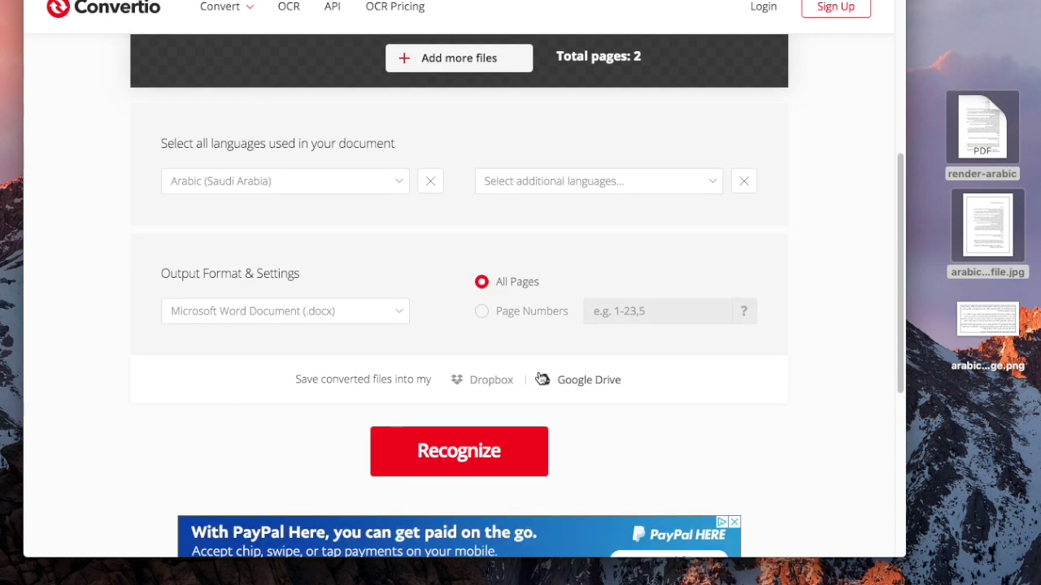
Recognize both files and save arabic-test-file.ocr.docx and render-arabic.ocr.docx to the desktop
click(458, 451)
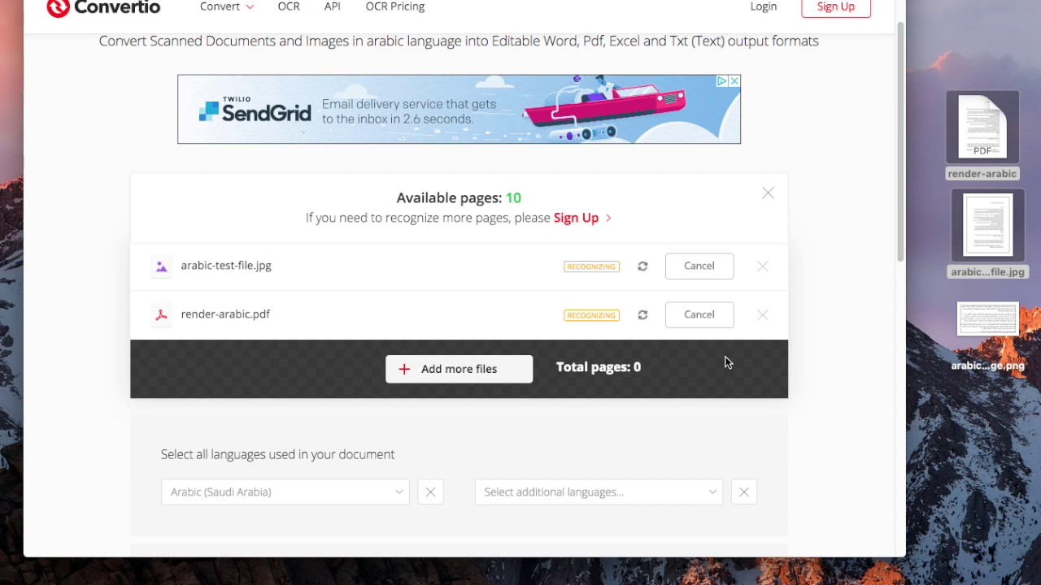
click(696, 272)
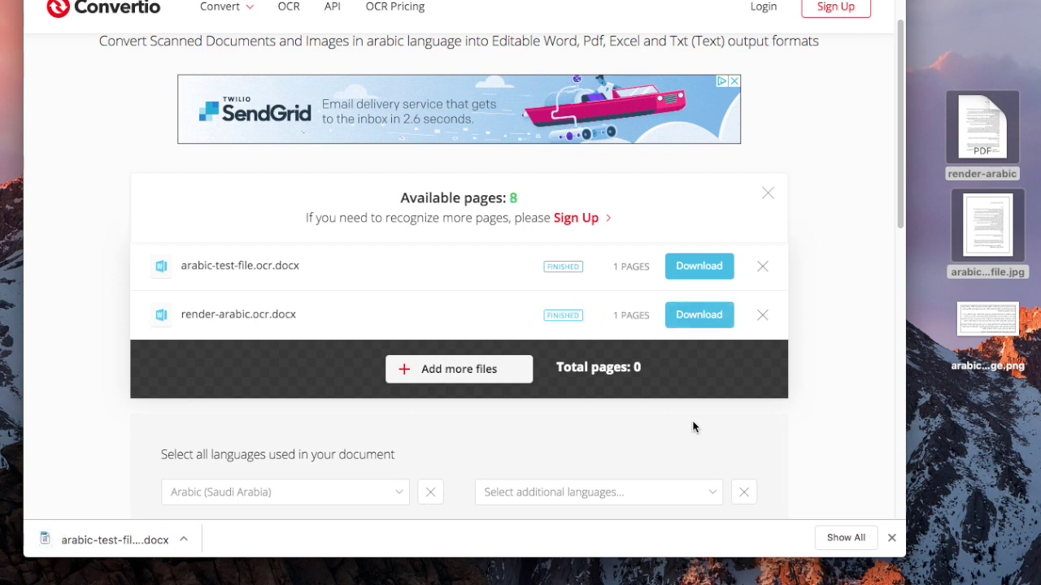
click(690, 320)
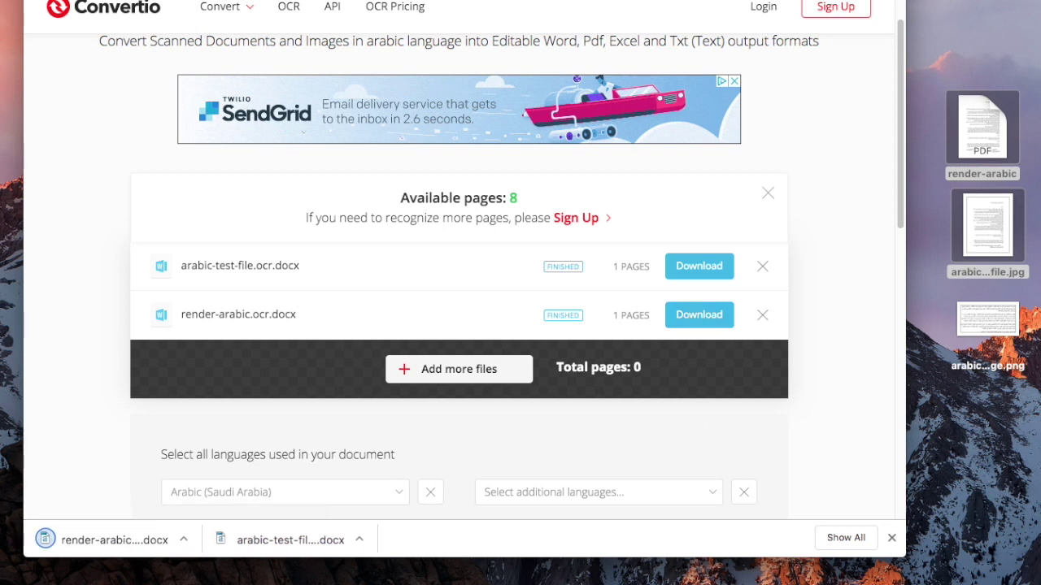
drag(290, 540, 992, 443)
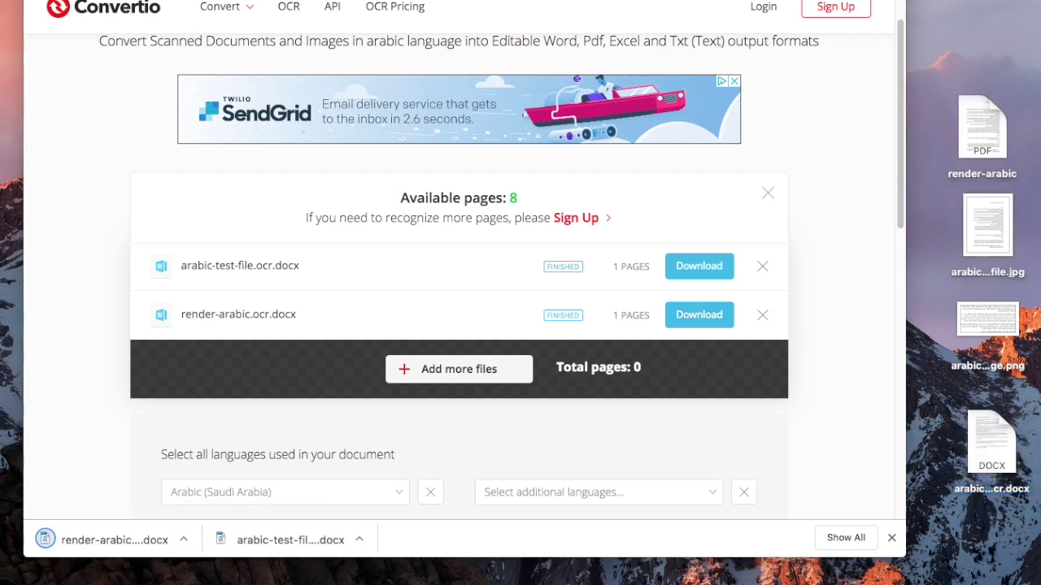
drag(114, 540, 1002, 540)
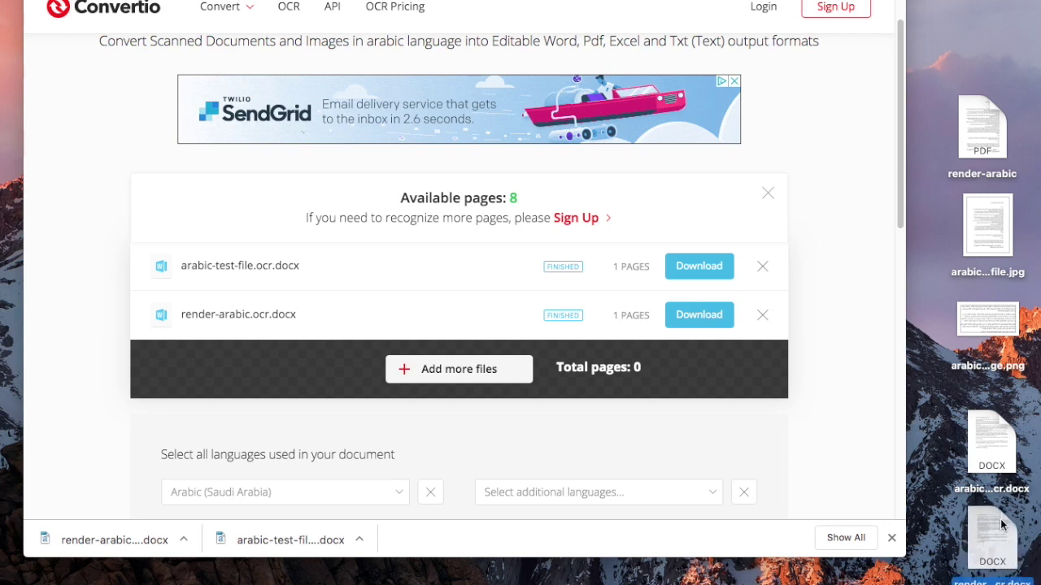
Open a Convertio .ocr.docx file in Word and scroll through its recognized Arabic text
click(986, 427)
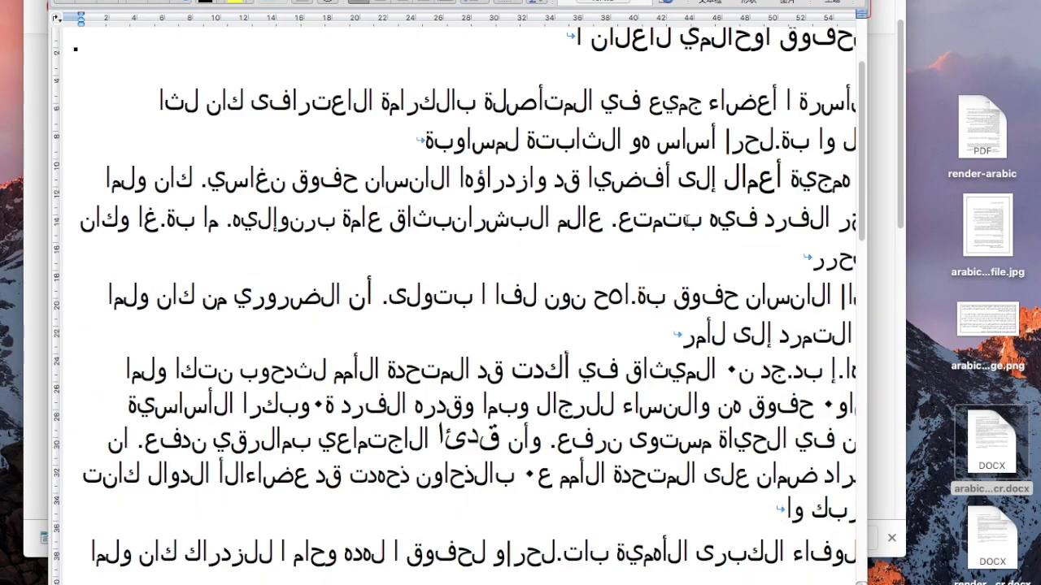
scroll(687, 220, down, 2)
scroll(667, 200, down, 1)
scroll(647, 181, down, 1)
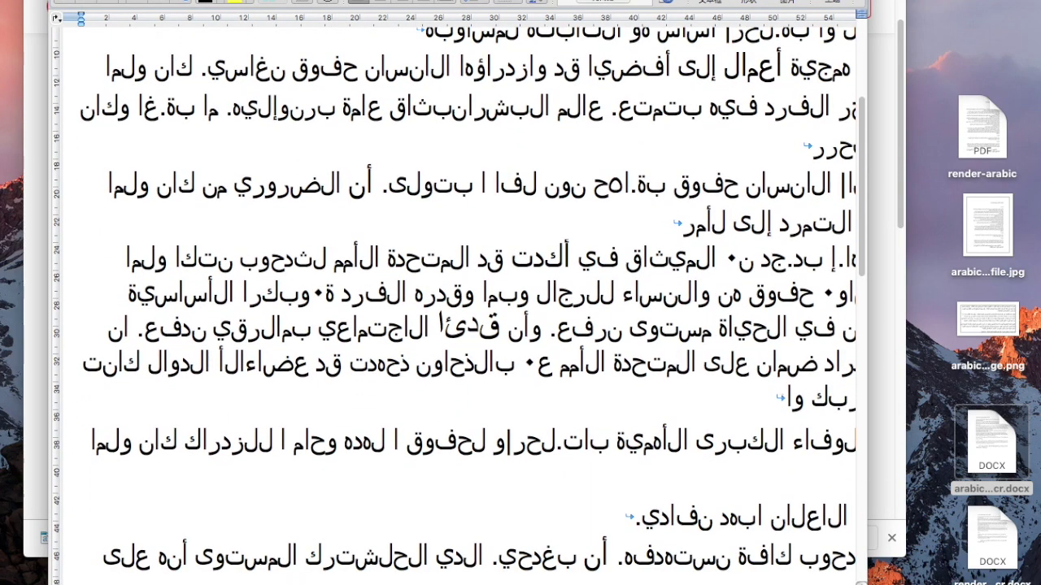
scroll(598, 247, down, 1)
scroll(598, 246, down, 4)
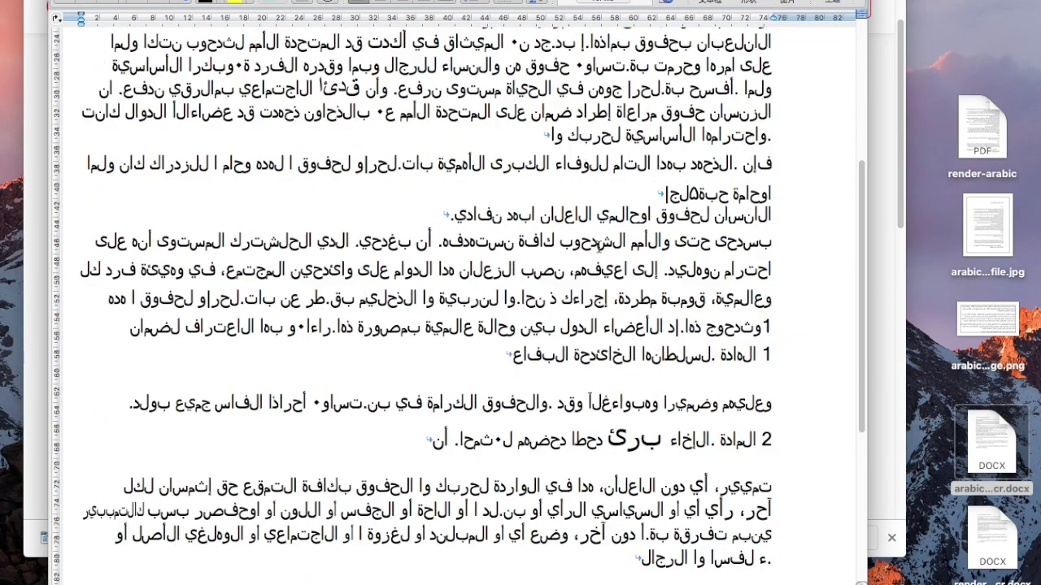
scroll(598, 247, down, 2)
Upload arabic-test-file.jpg and render-arabic.pdf to Google Drive, then bring up the image's context menu
click(840, 19)
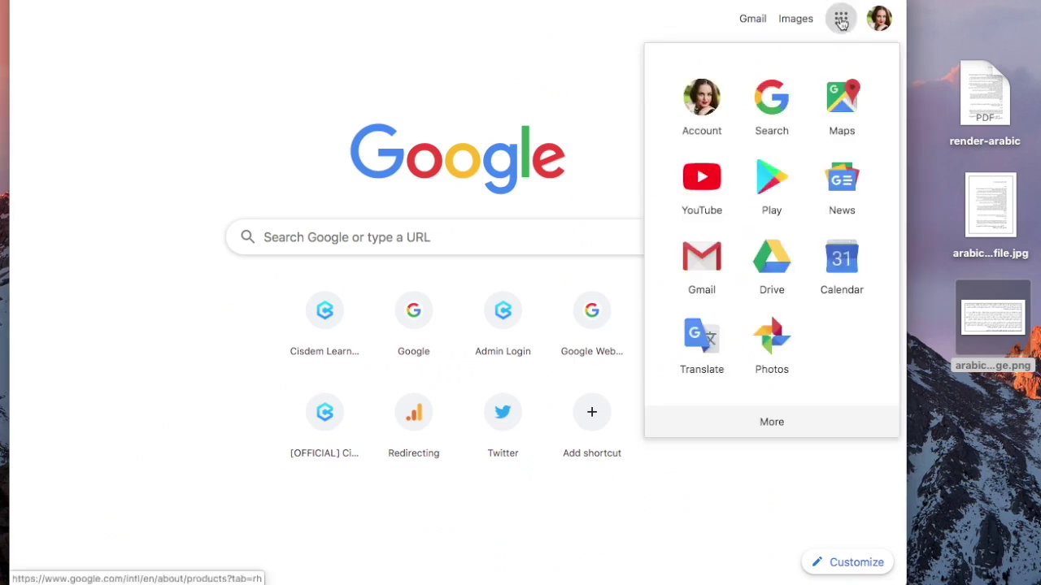
click(772, 273)
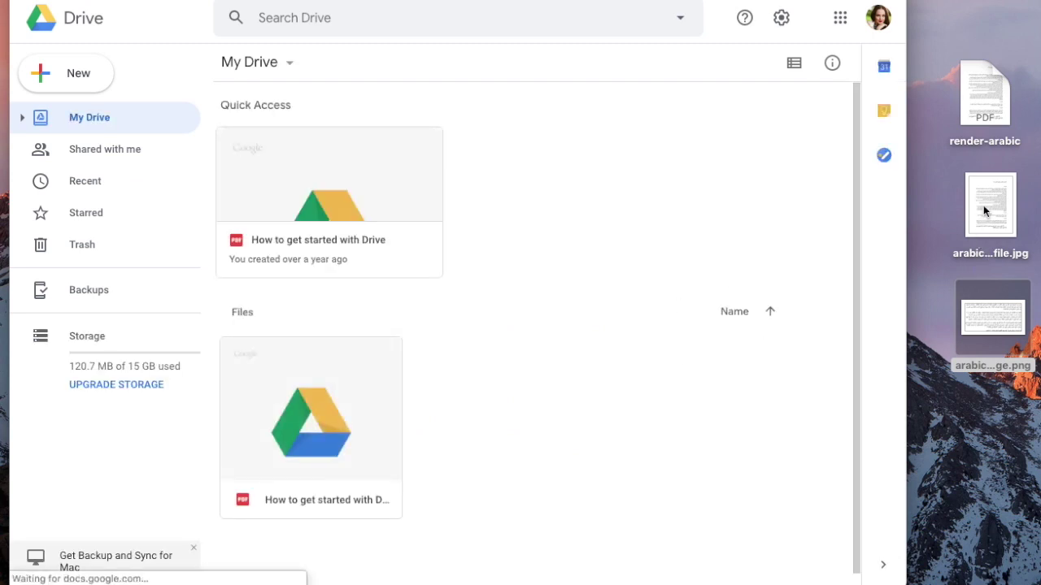
drag(984, 211, 557, 406)
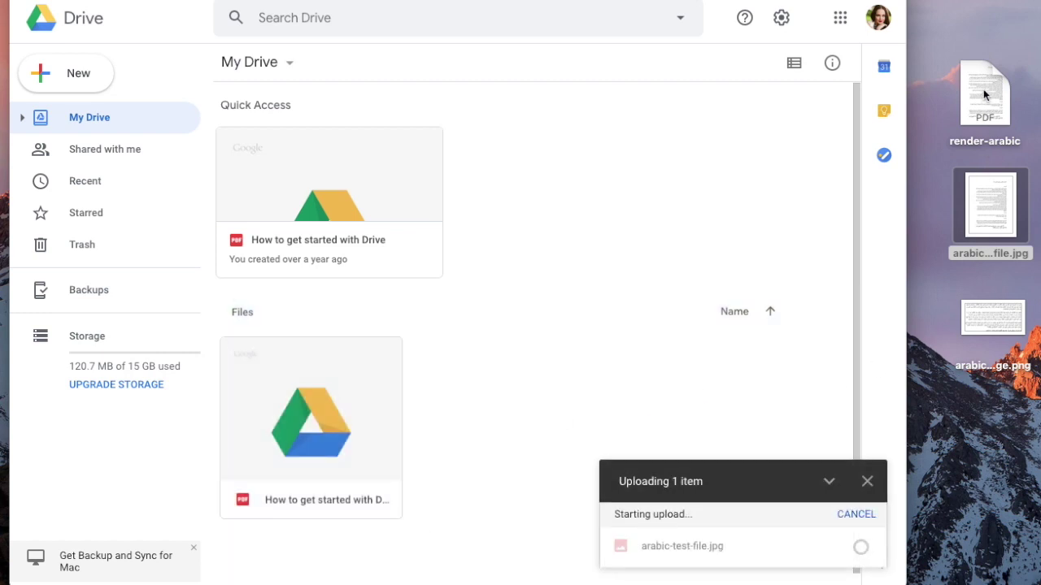
drag(984, 95, 723, 423)
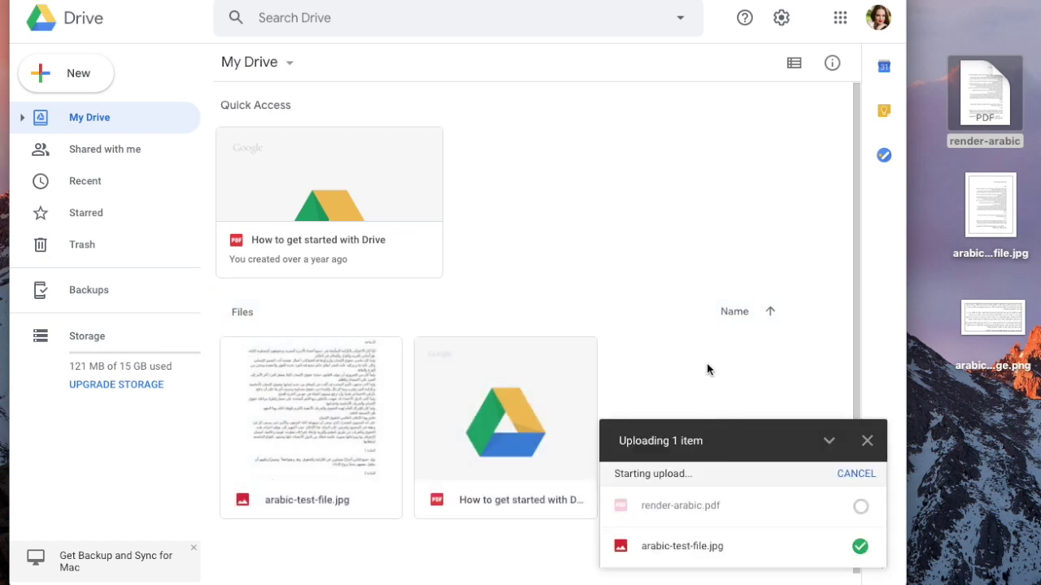
right_click(300, 403)
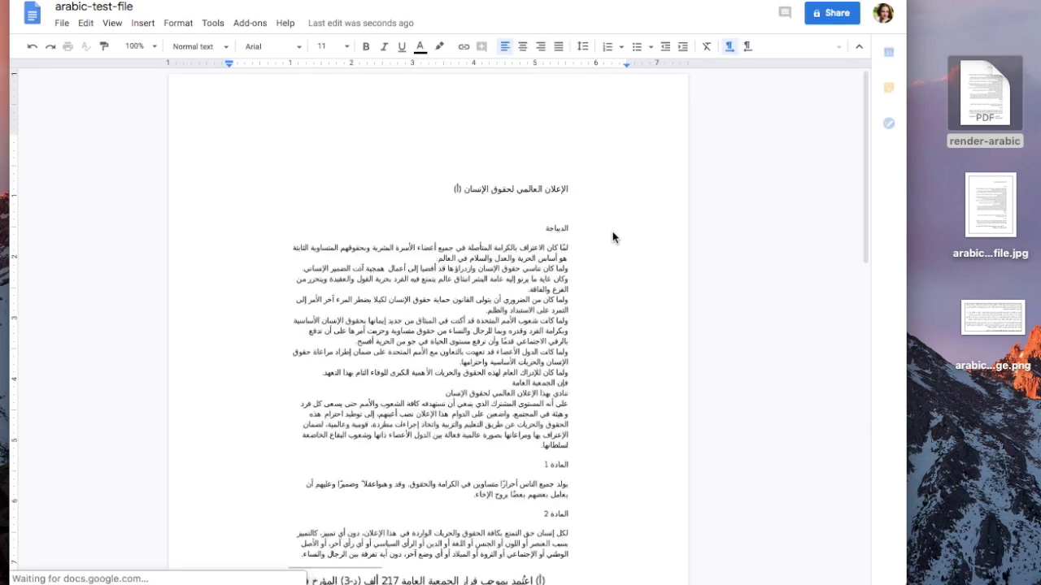
Insert an empty line above the closing 1948 date line in the recognized Google Docs text
click(476, 300)
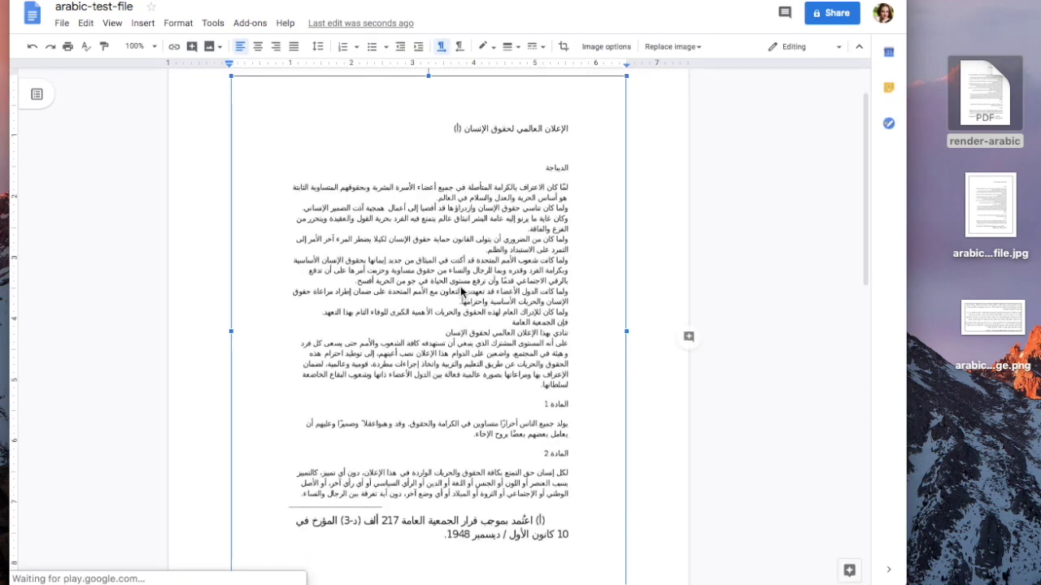
scroll(461, 291, down, 3)
scroll(461, 291, down, 10)
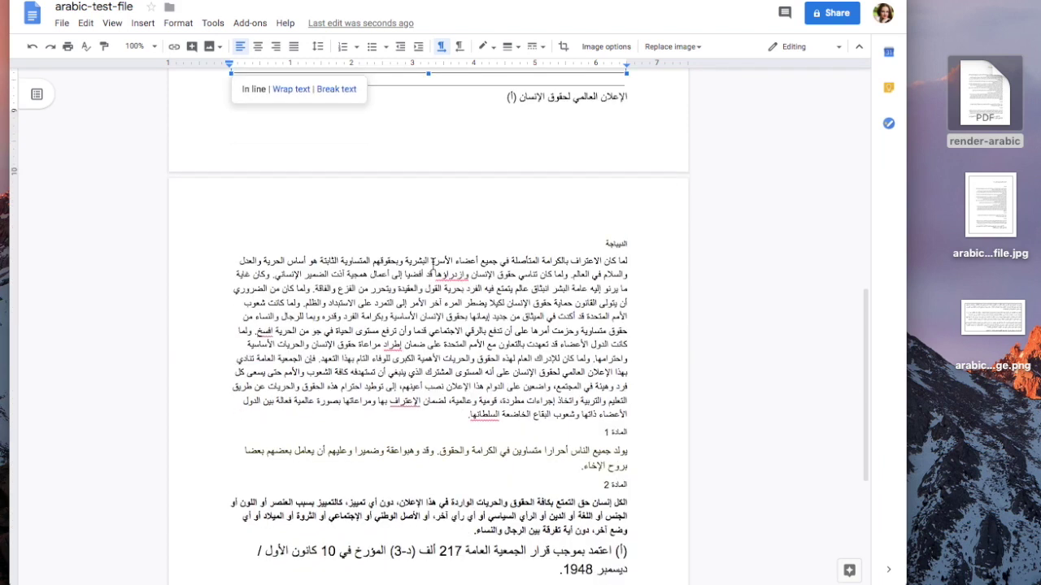
mouse_move(433, 262)
mouse_down()
mouse_move(499, 346)
mouse_move(509, 399)
mouse_up()
scroll(510, 399, down, 8)
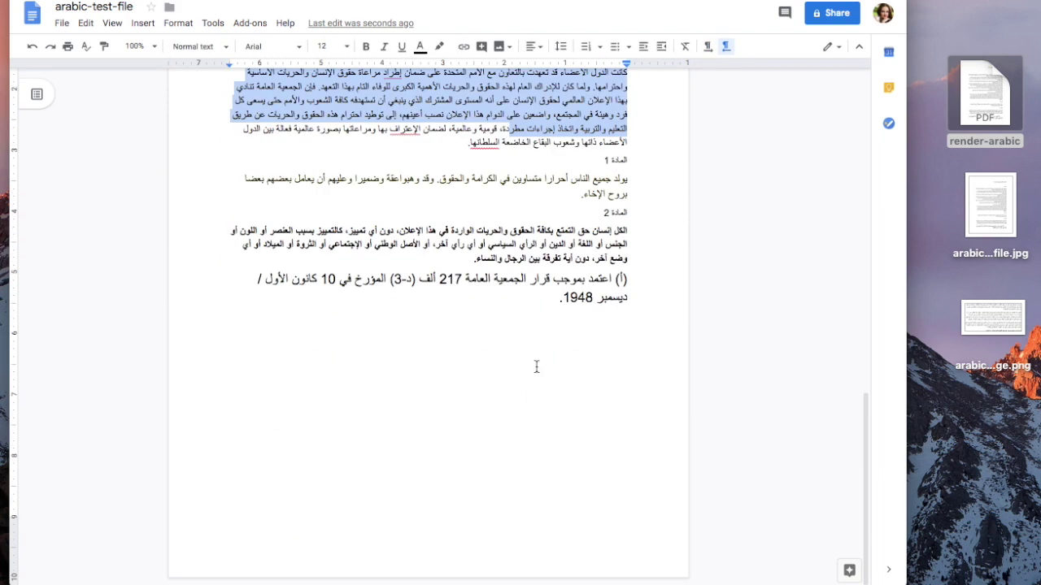
click(580, 298)
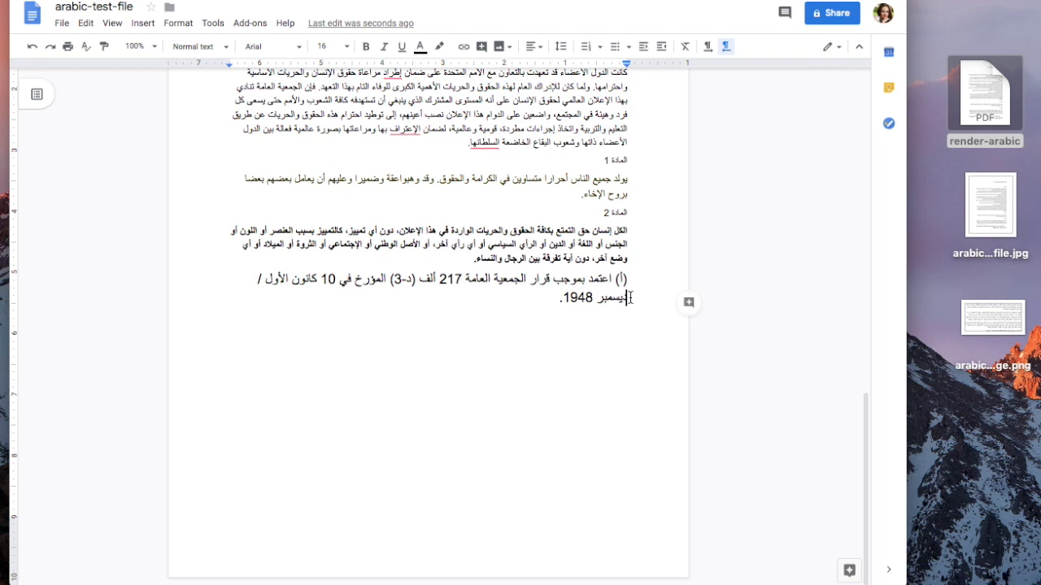
key(Home)
click(628, 311)
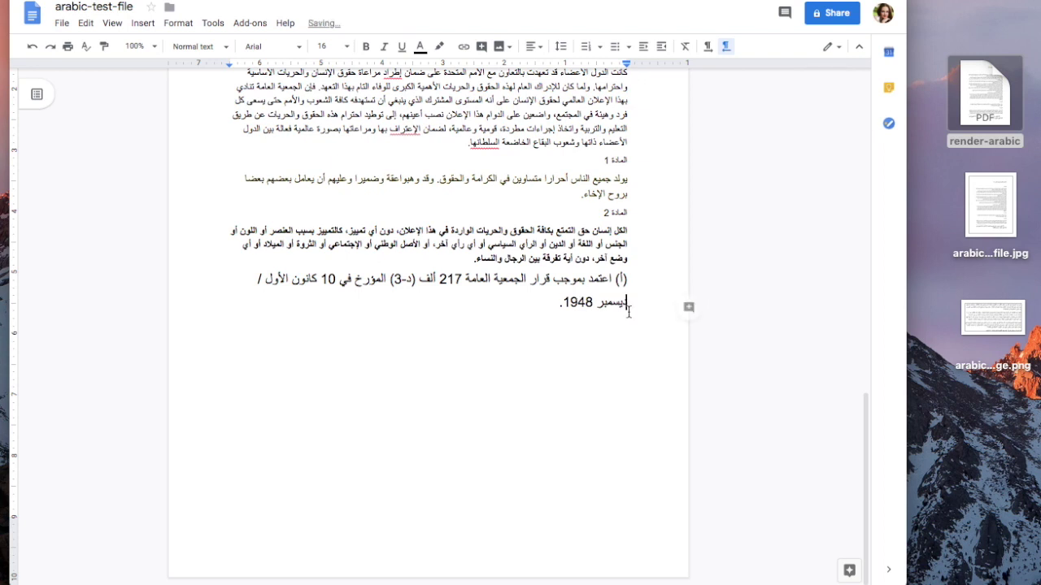
key(Return)
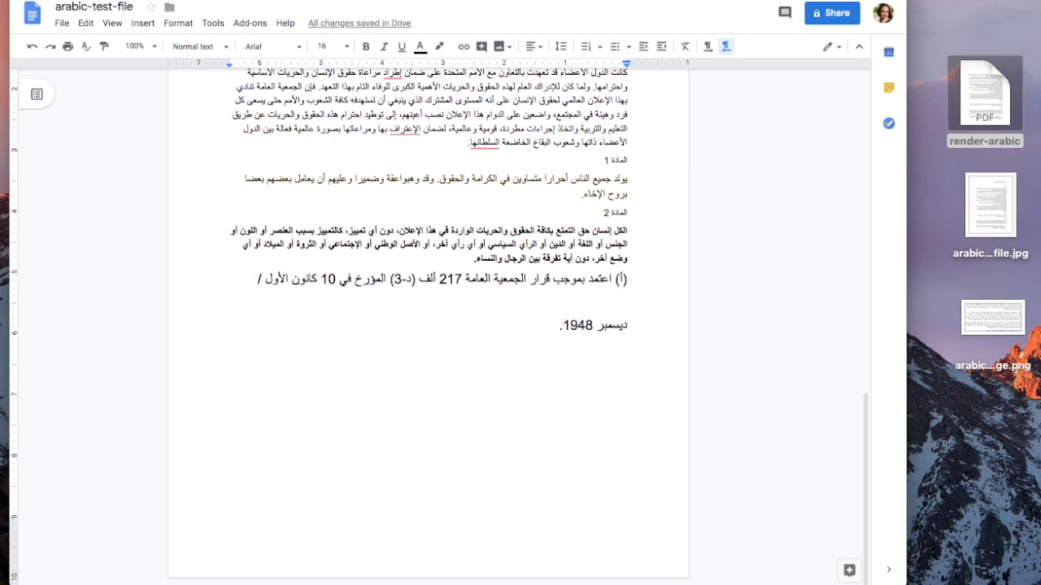
Type 2019 before 1948 and download the document as Microsoft Word (.docx)
text(2019)
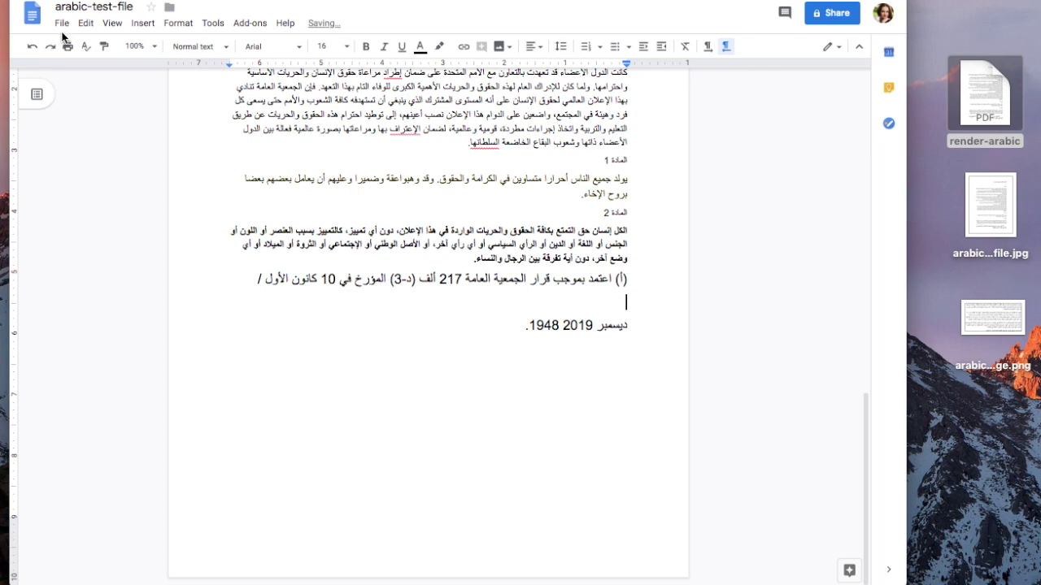
click(86, 24)
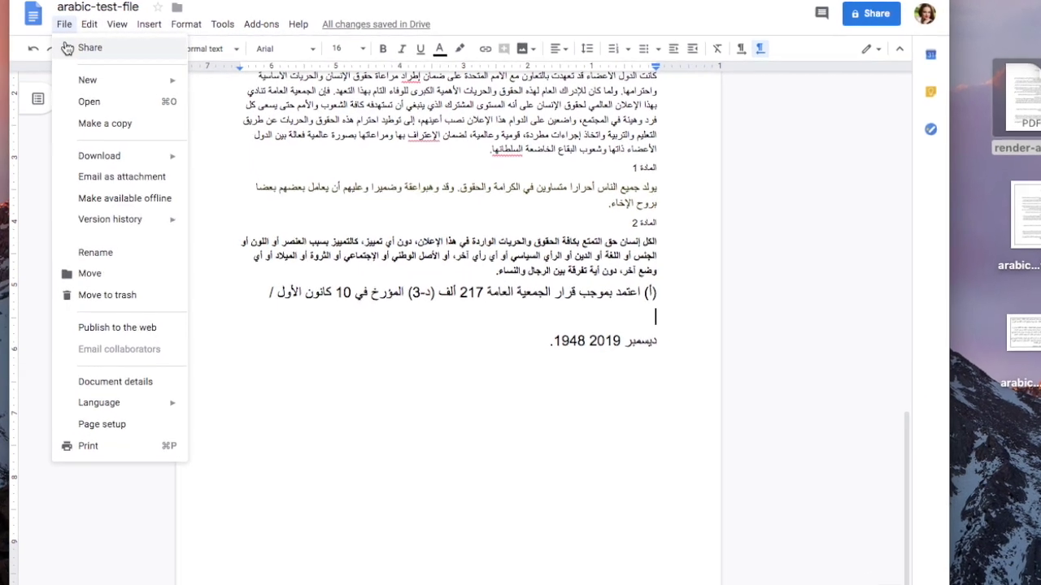
mouse_move(169, 278)
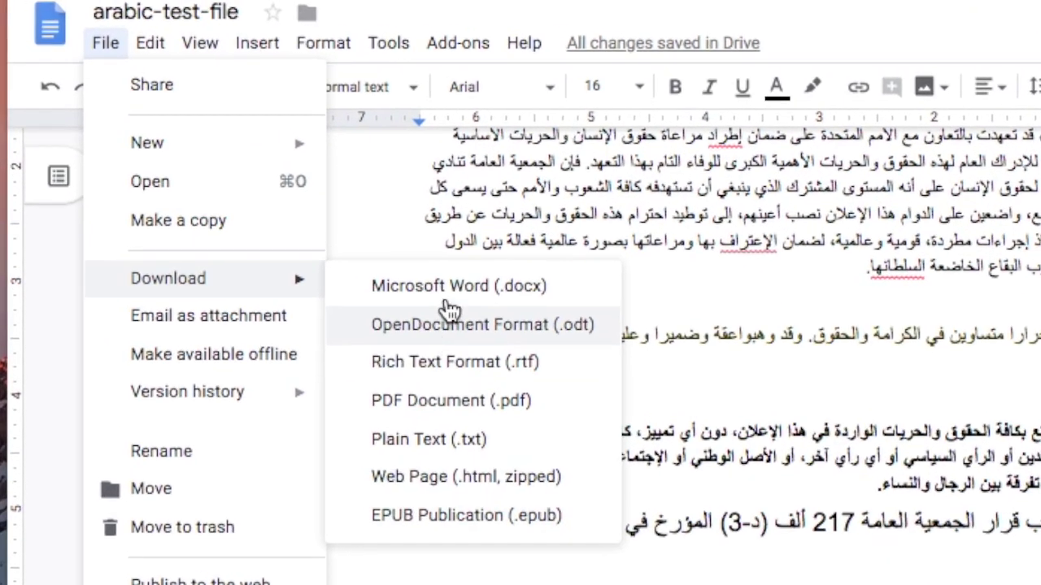
click(451, 286)
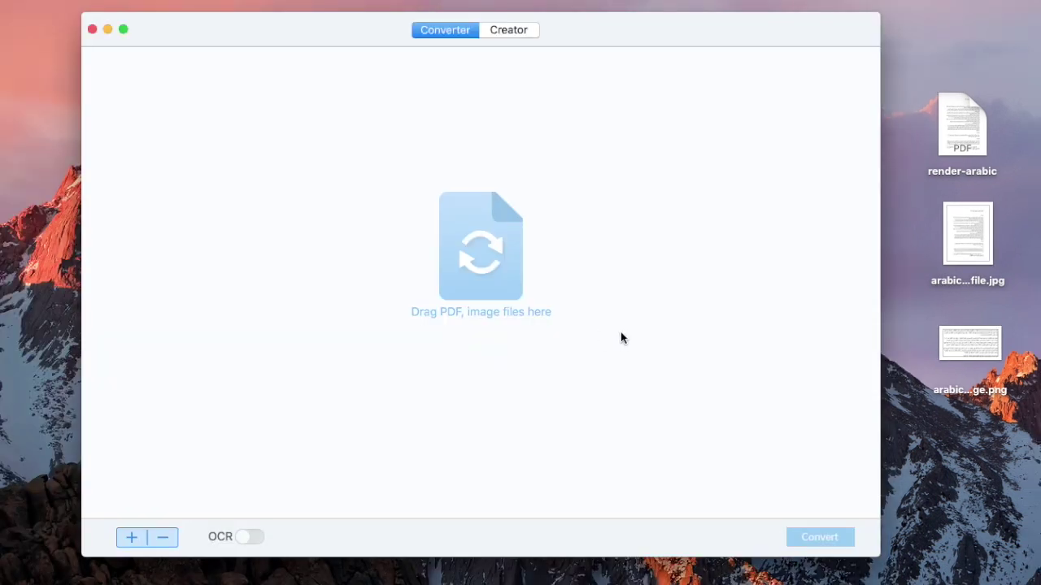
Add the three Arabic PNG, JPG and PDF files, with OCR off and Range chosen for render-arabic.pdf
drag(977, 452, 926, 90)
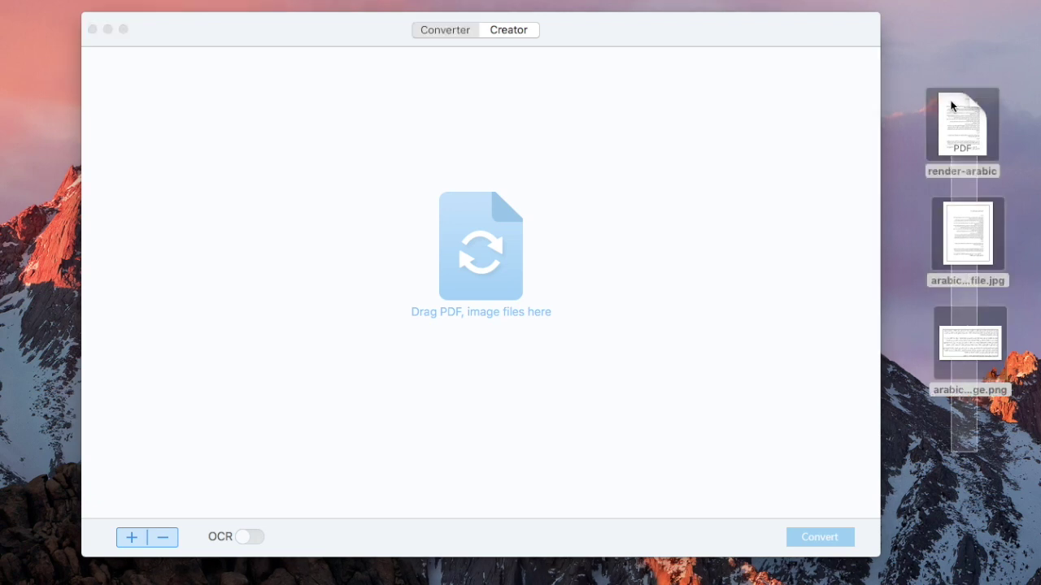
drag(931, 139, 618, 142)
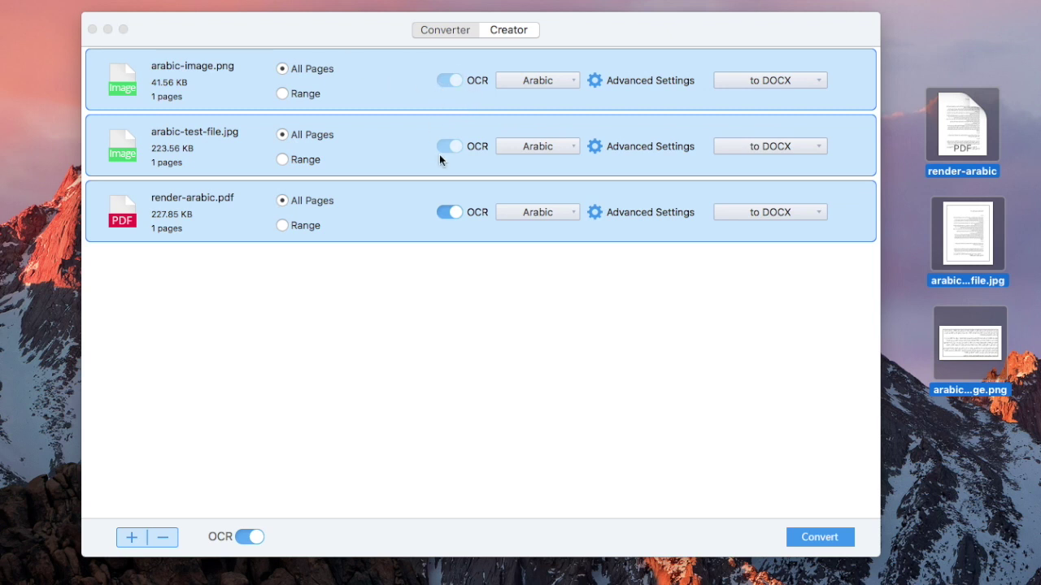
click(449, 213)
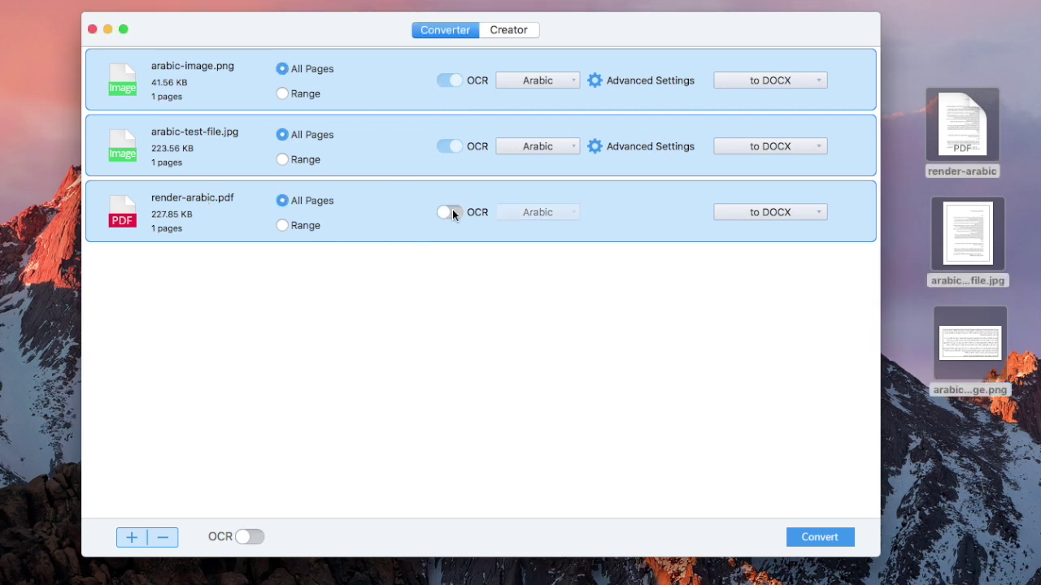
click(450, 213)
click(281, 225)
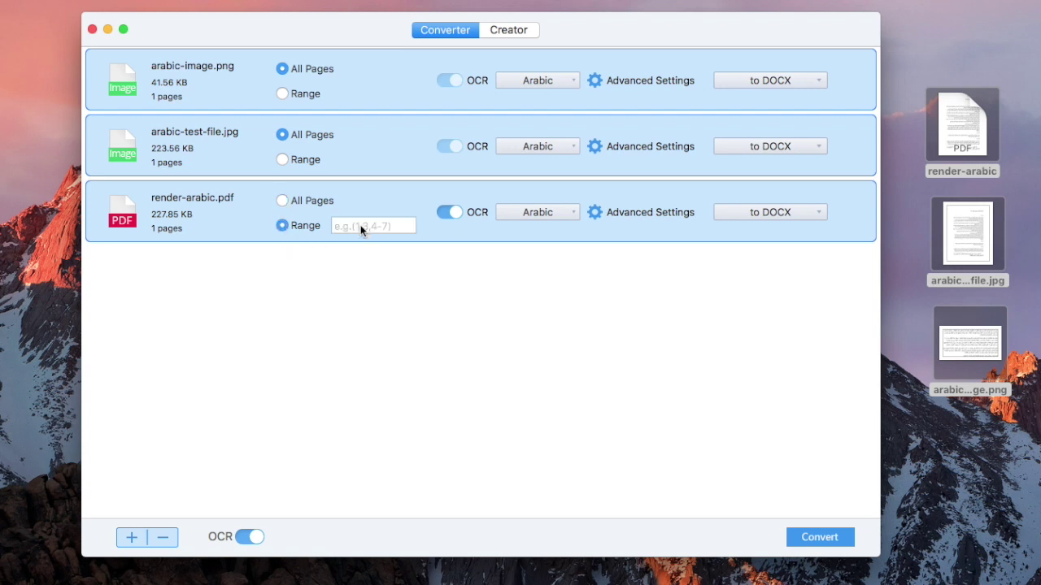
click(568, 81)
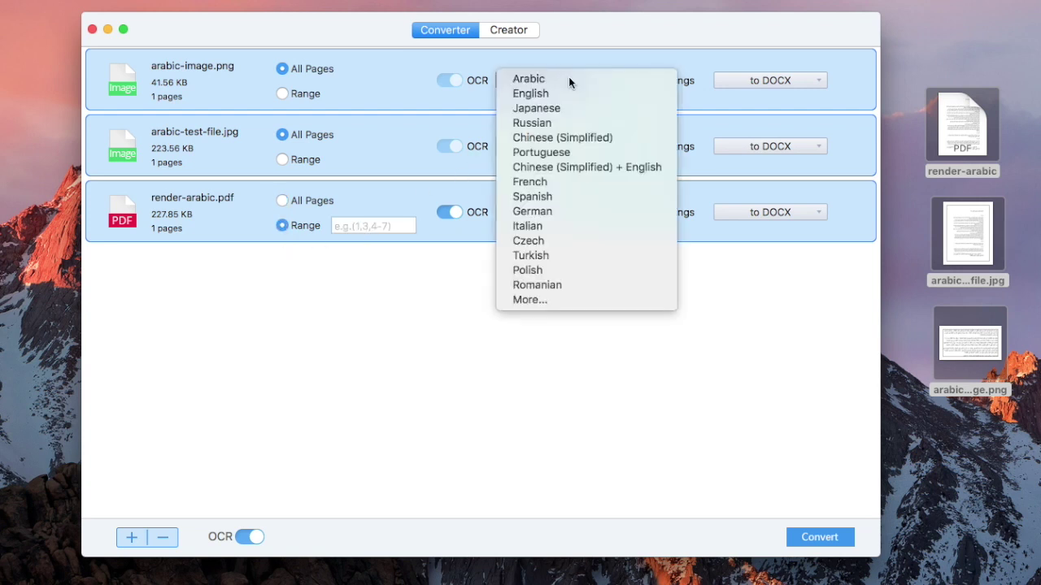
click(541, 299)
scroll(518, 247, down, 3)
scroll(518, 251, up, 3)
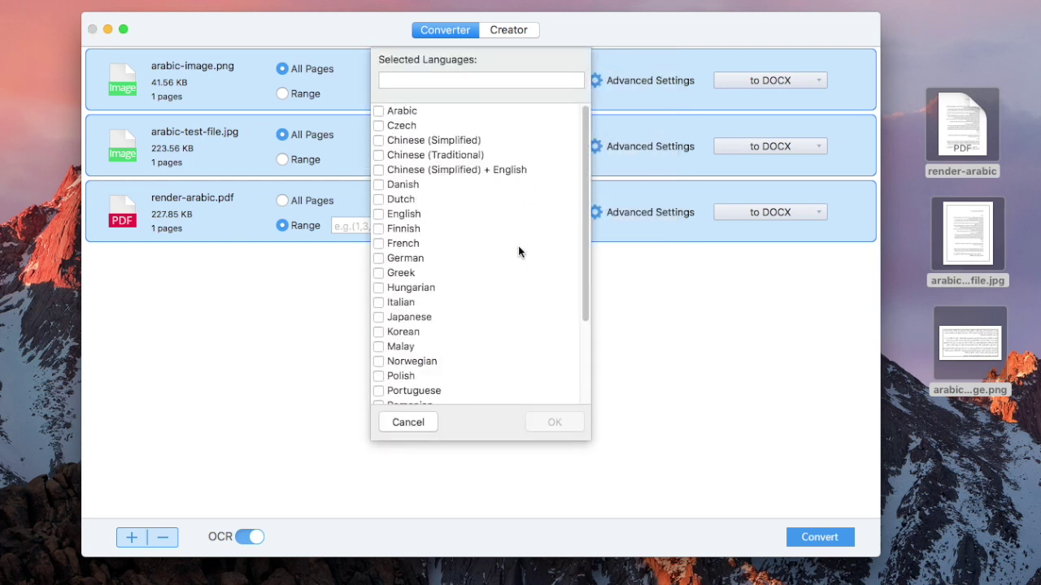
click(408, 423)
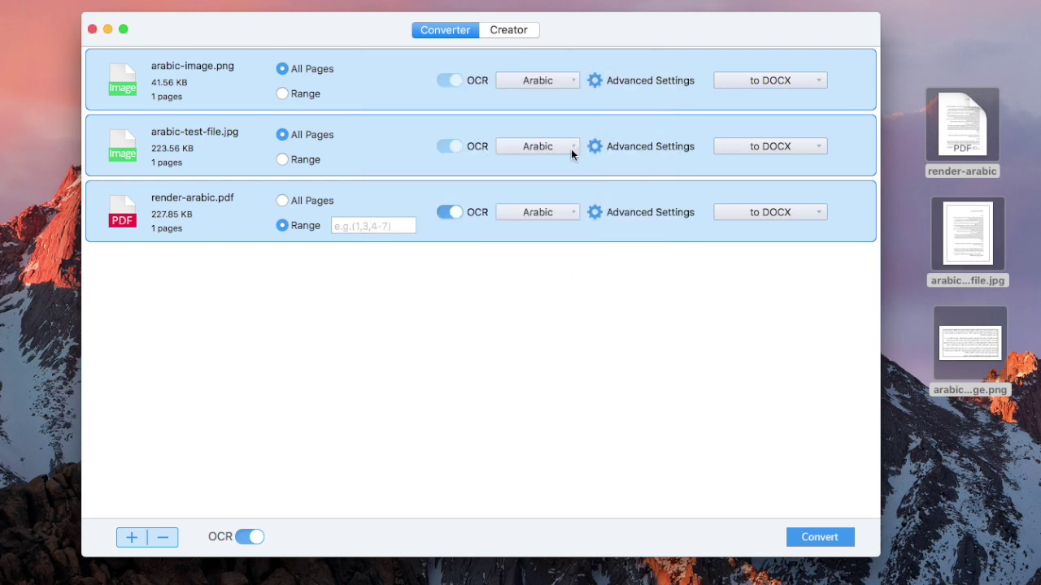
click(811, 79)
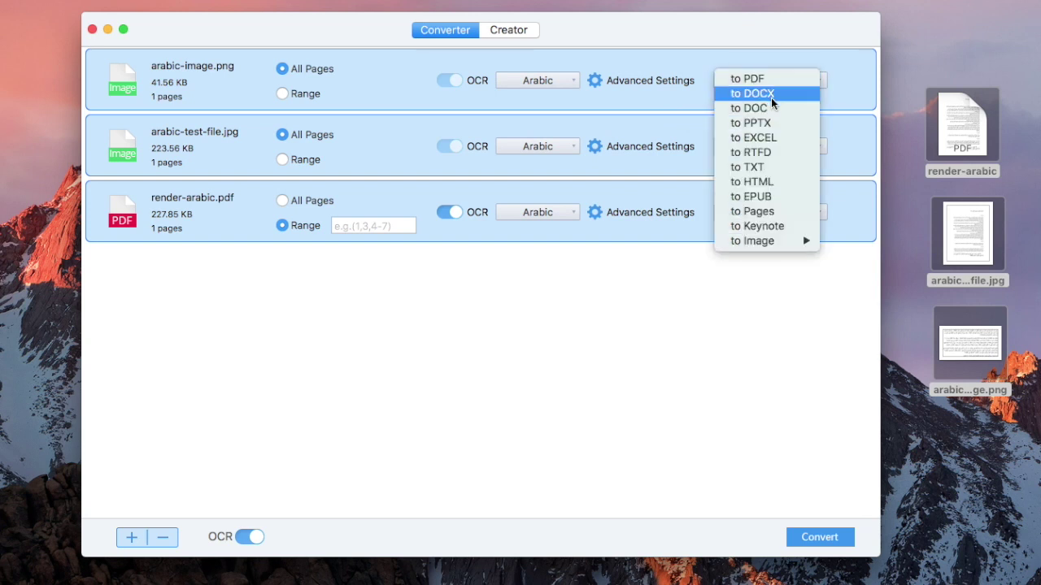
mouse_move(752, 241)
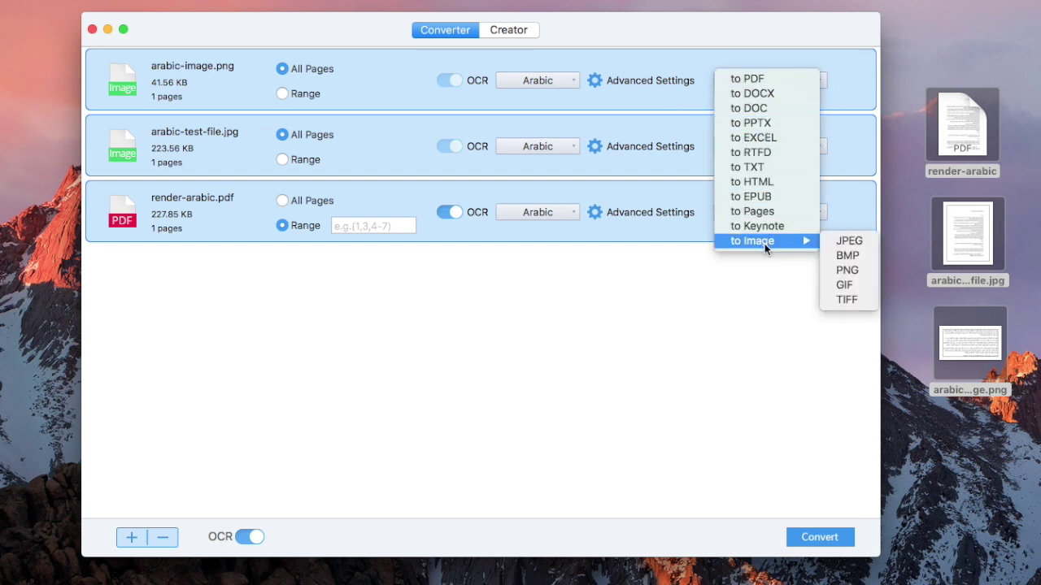
click(693, 298)
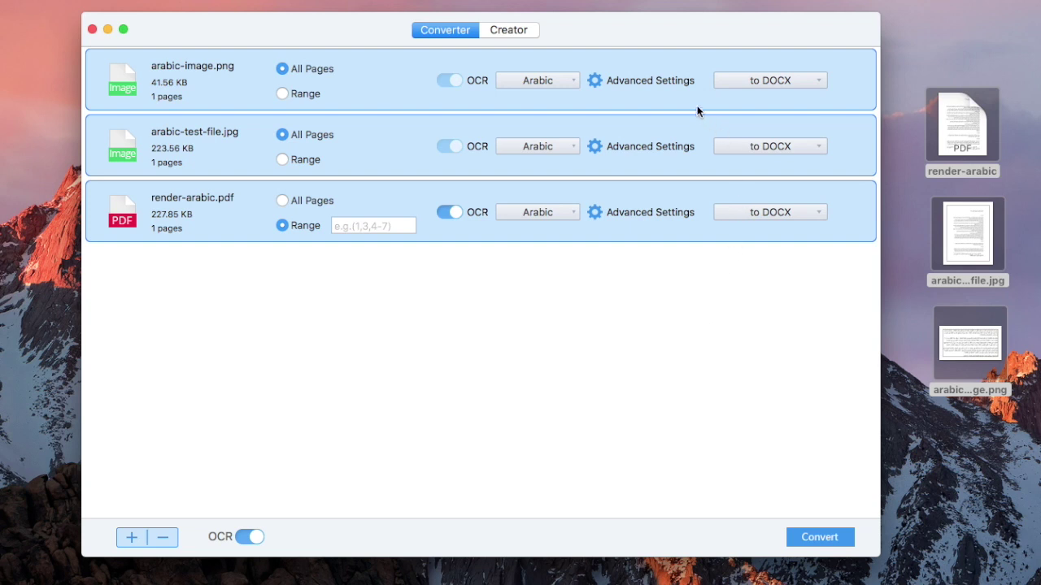
click(601, 81)
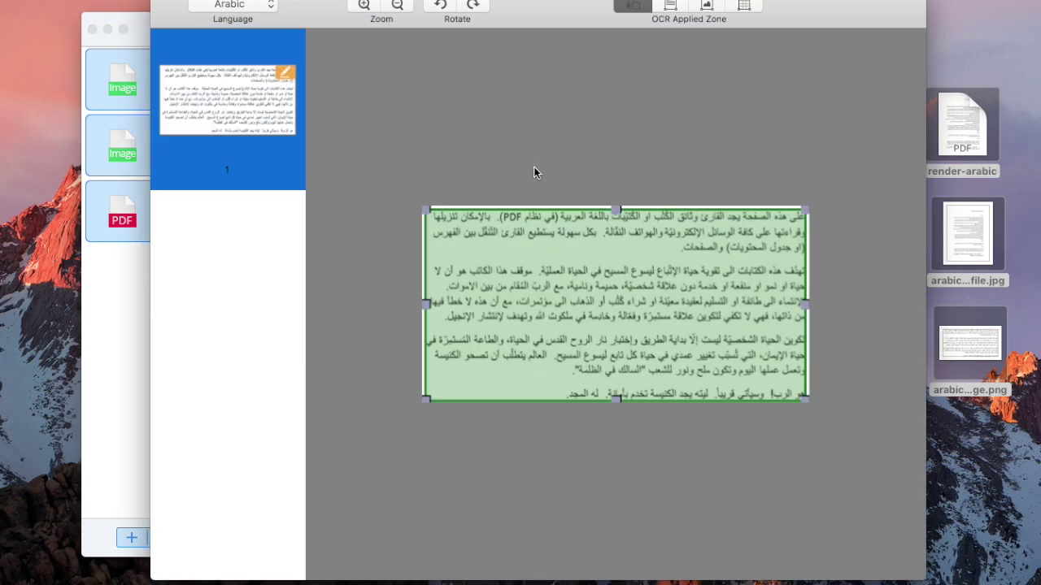
key(Return)
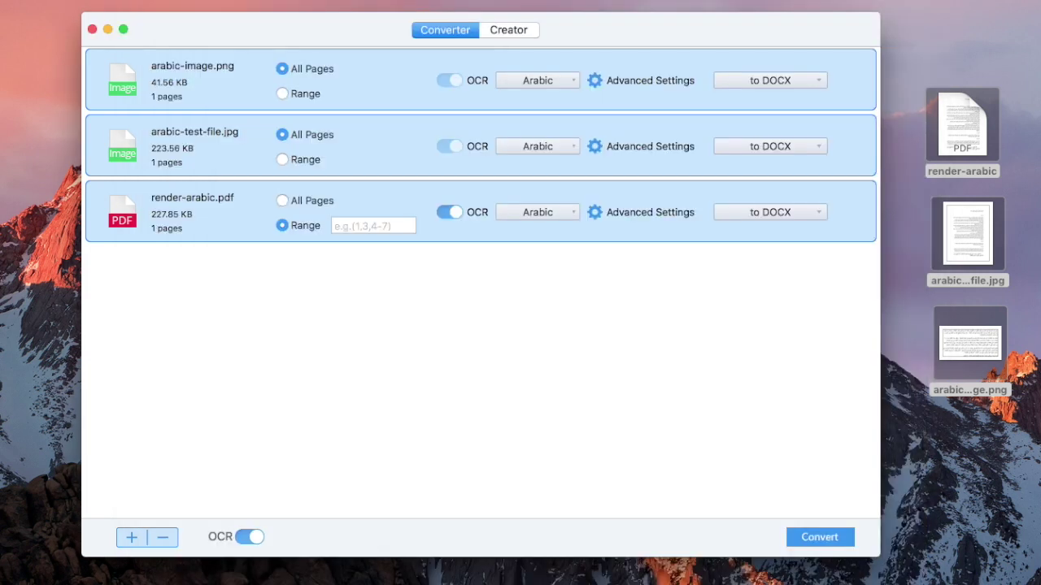
Convert the three Arabic files to DOCX and select a resulting file on the desktop
click(811, 539)
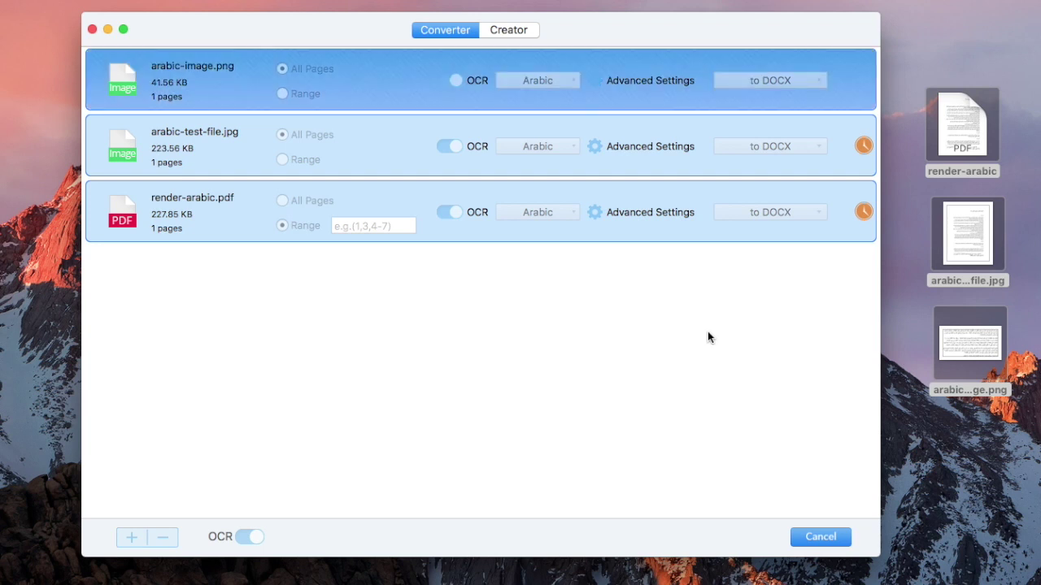
click(977, 439)
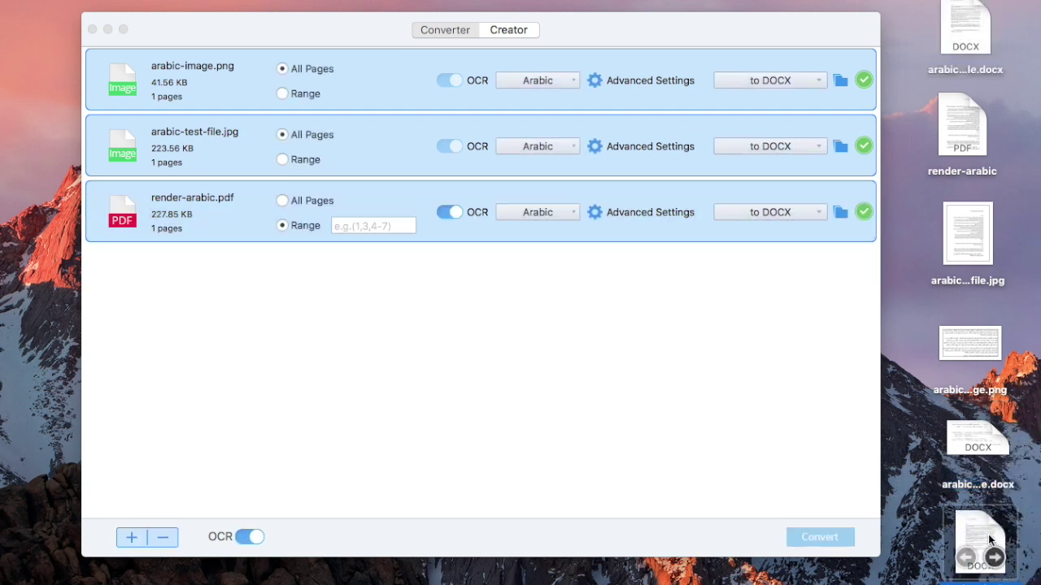
Open a Cisdem-converted DOCX in Word and scroll down to the closing 1948 date line
double_click(986, 527)
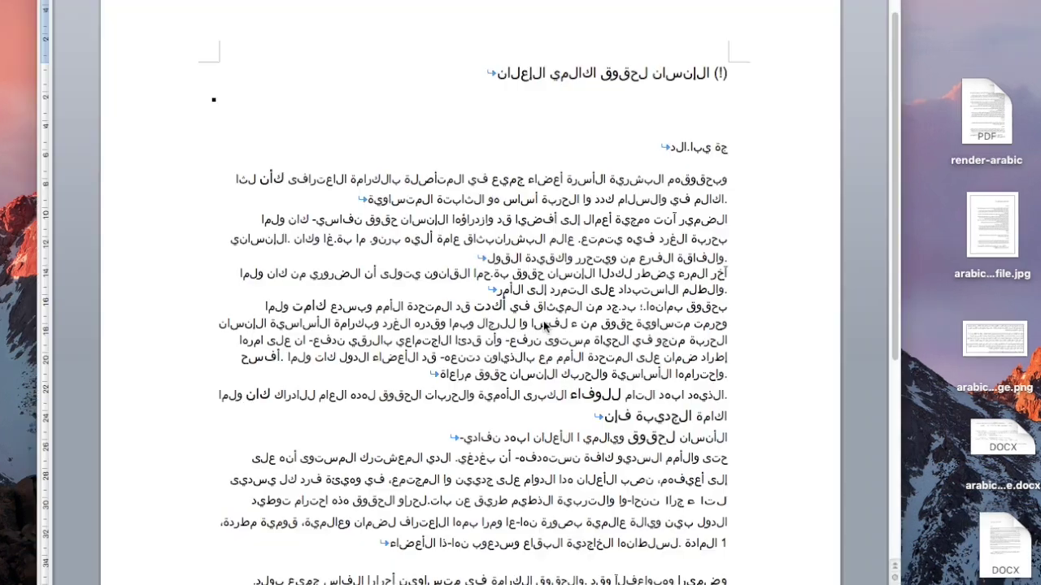
scroll(531, 313, down, 2)
scroll(531, 313, down, 4)
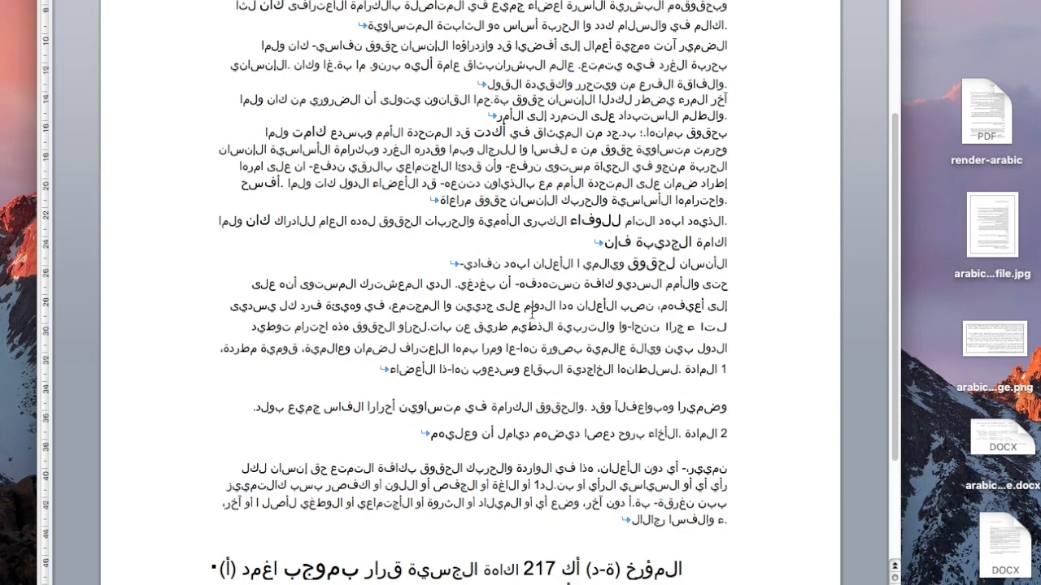
scroll(532, 314, down, 2)
scroll(534, 314, down, 1)
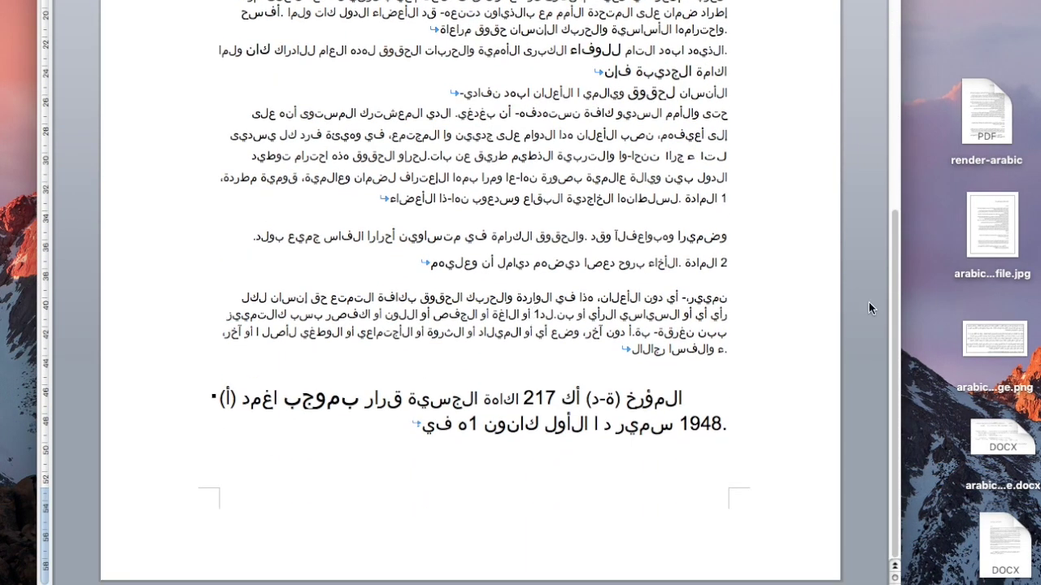